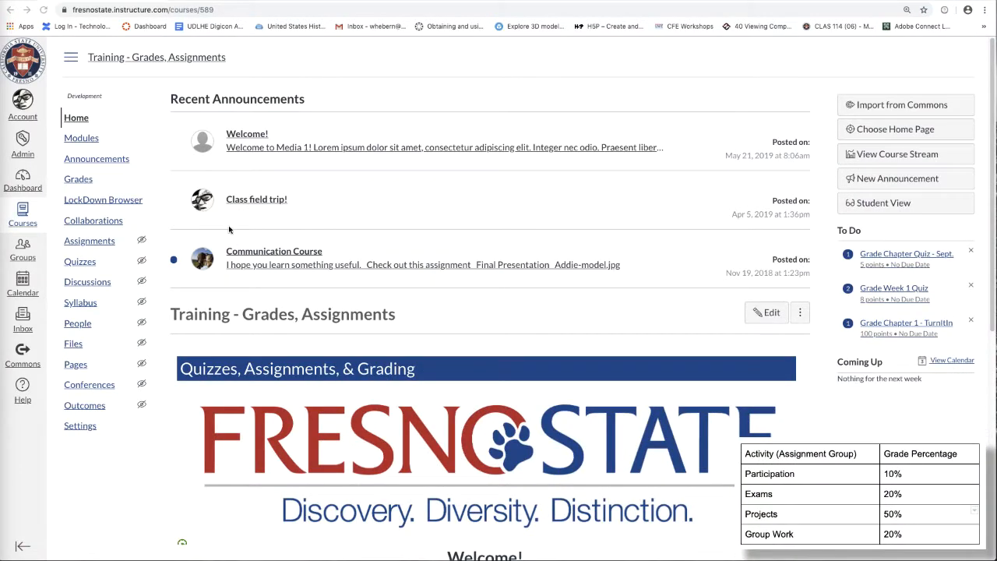
# Step: Open the course's assignments and turn on weighting the final grade by assignment groups
pyautogui.click(90, 243)
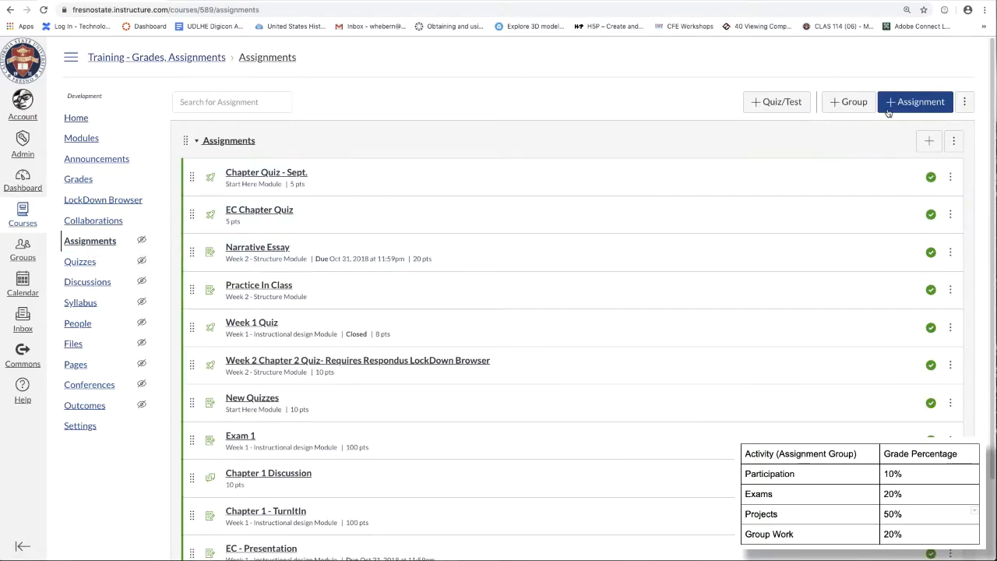
pyautogui.click(964, 104)
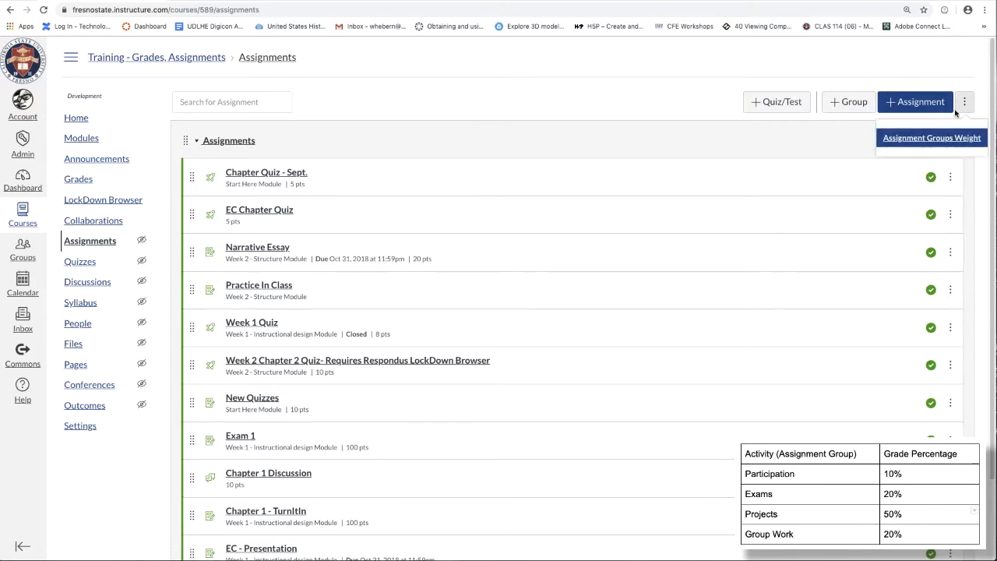
pyautogui.click(926, 140)
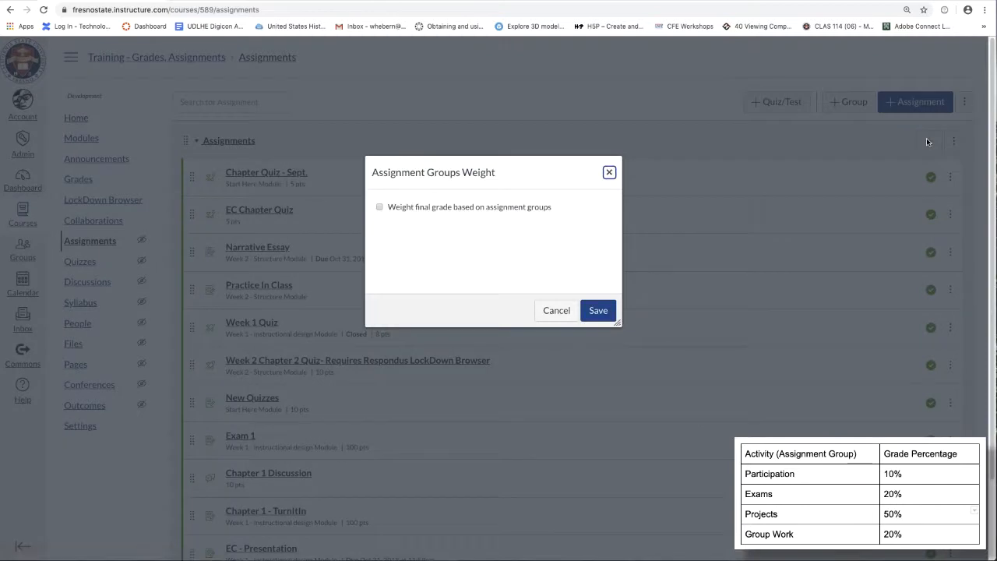
pyautogui.click(379, 207)
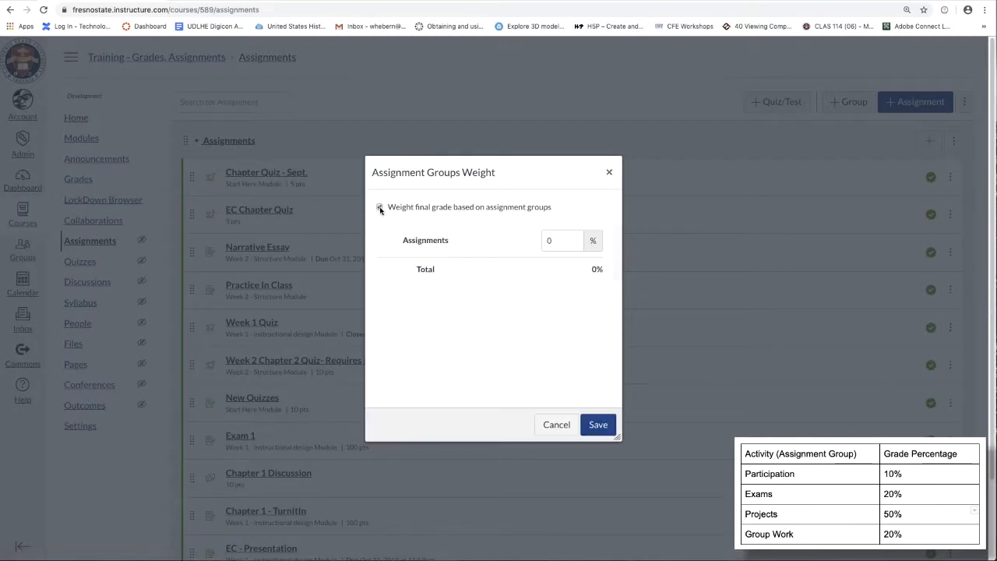
pyautogui.click(597, 424)
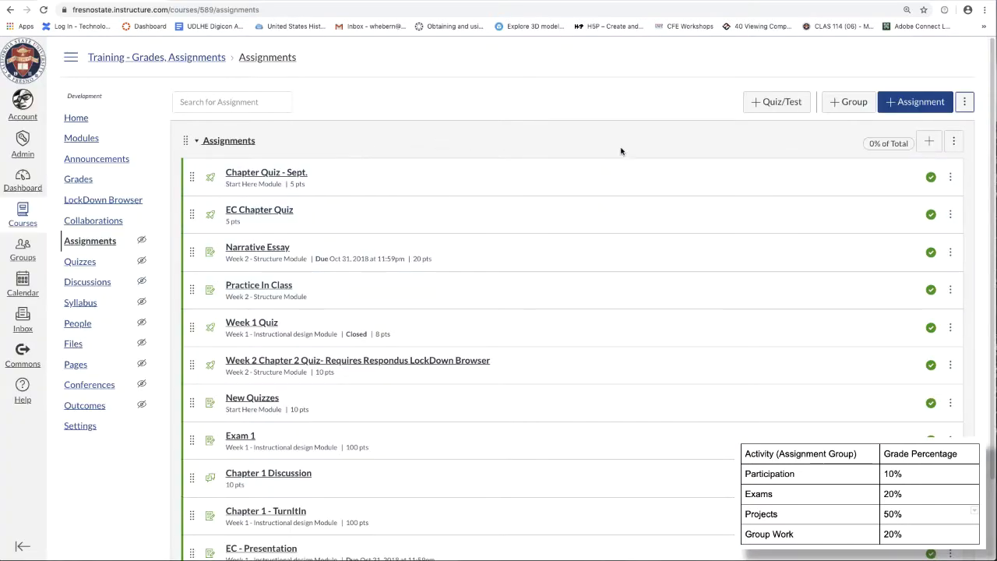
# Step: Edit the existing Assignments group, renaming it Participation with 10% of the total grade
pyautogui.click(953, 144)
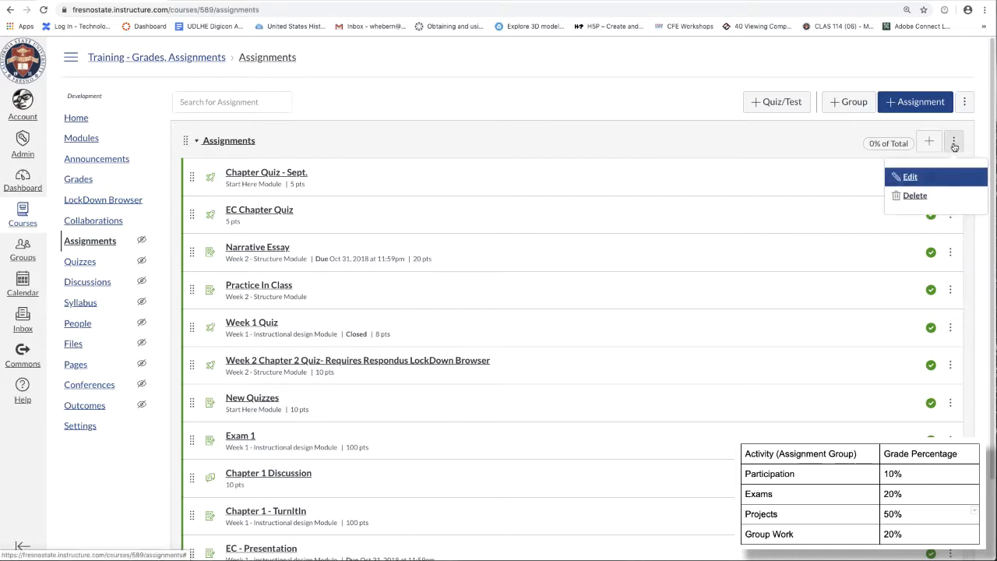
pyautogui.click(910, 178)
pyautogui.moveTo(507, 208); pyautogui.dragTo(431, 214)
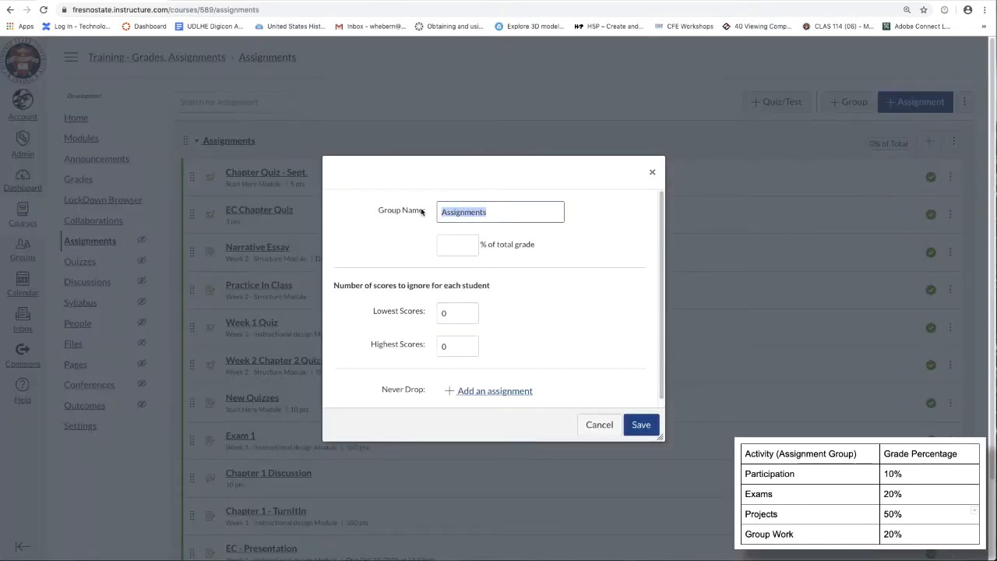
pyautogui.write('Part')
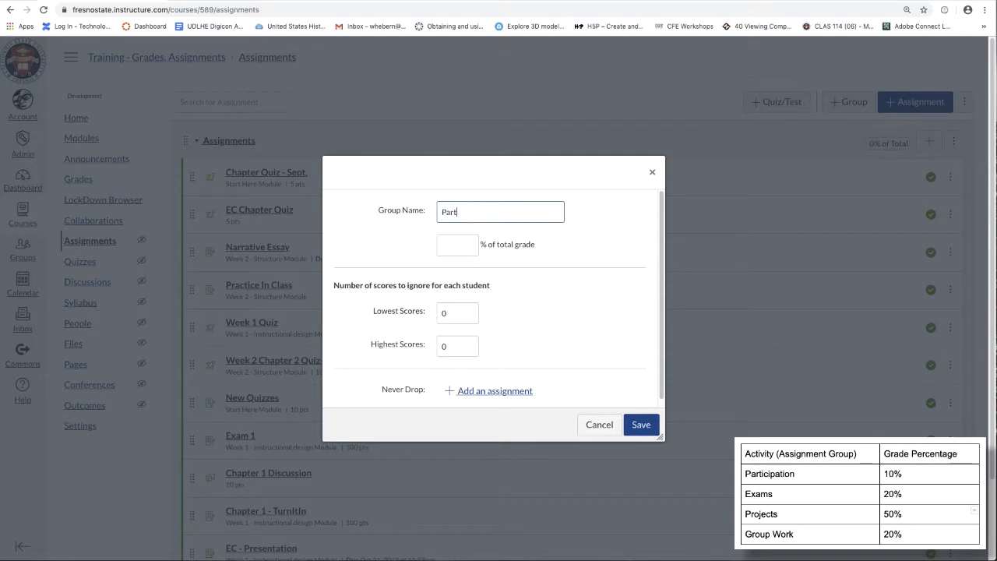
pyautogui.write('icipation')
pyautogui.click(465, 246)
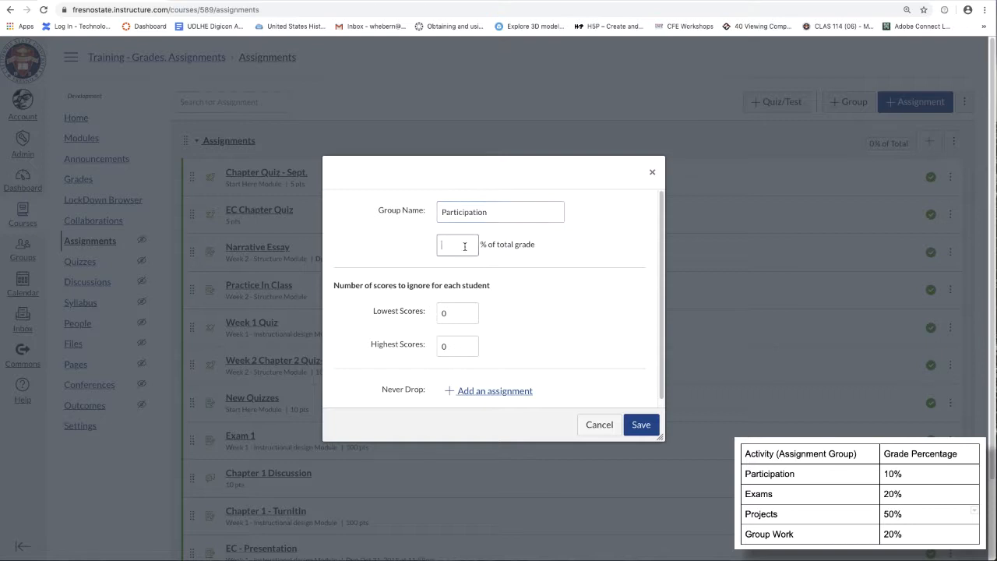
pyautogui.write('10')
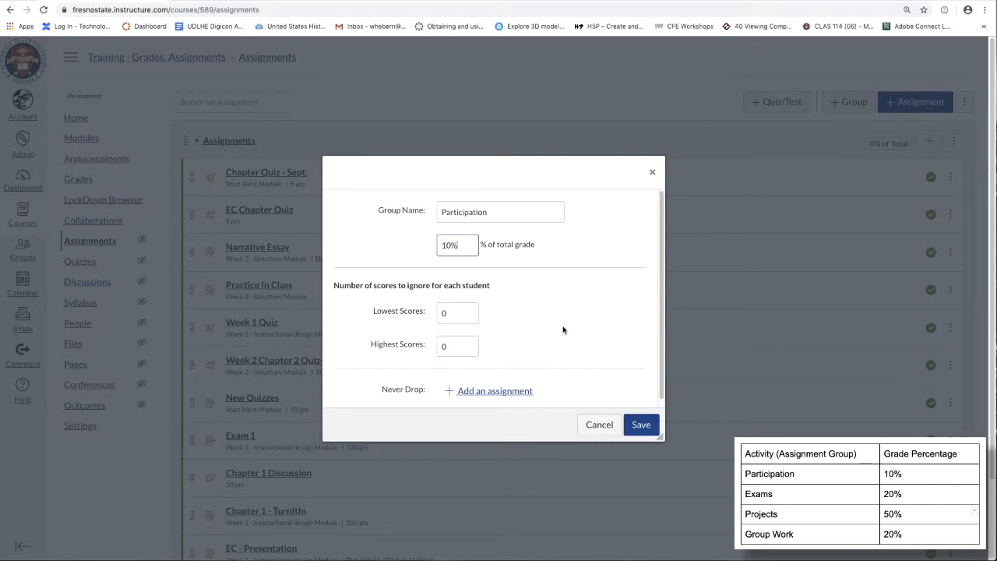
pyautogui.click(641, 425)
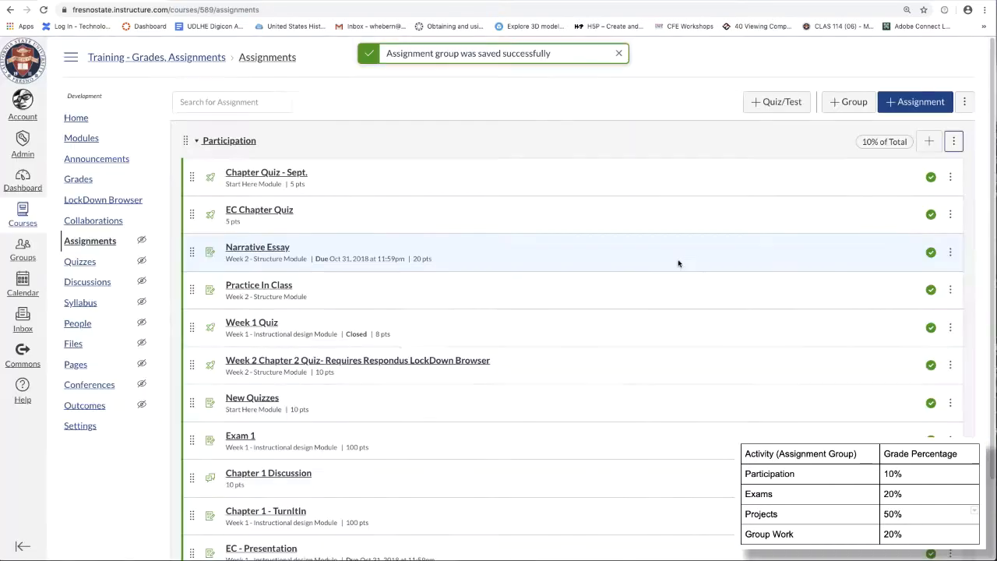
# Step: Add an assignment group named Exams worth 20% of the total grade
pyautogui.click(846, 104)
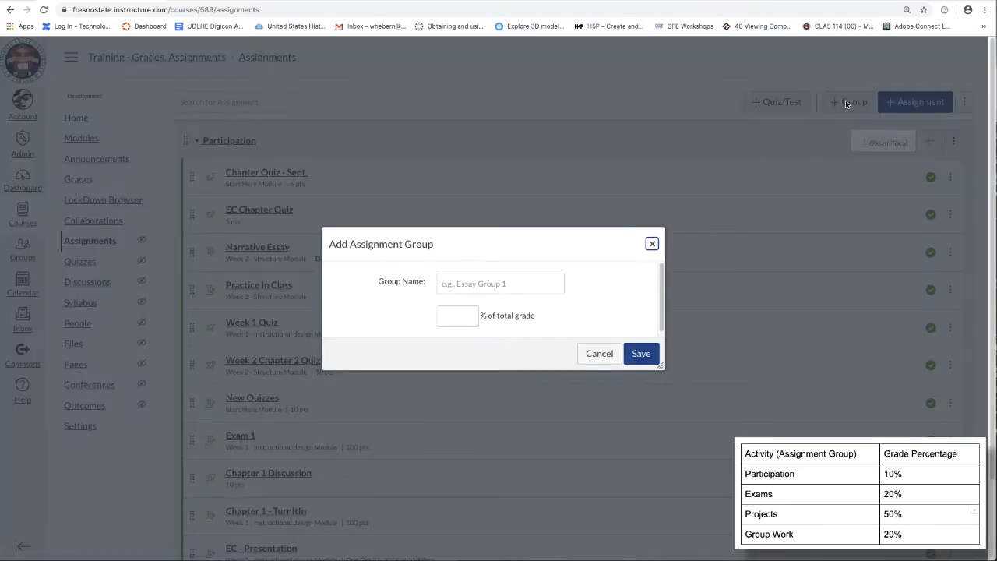
pyautogui.click(442, 284)
pyautogui.write('Exams')
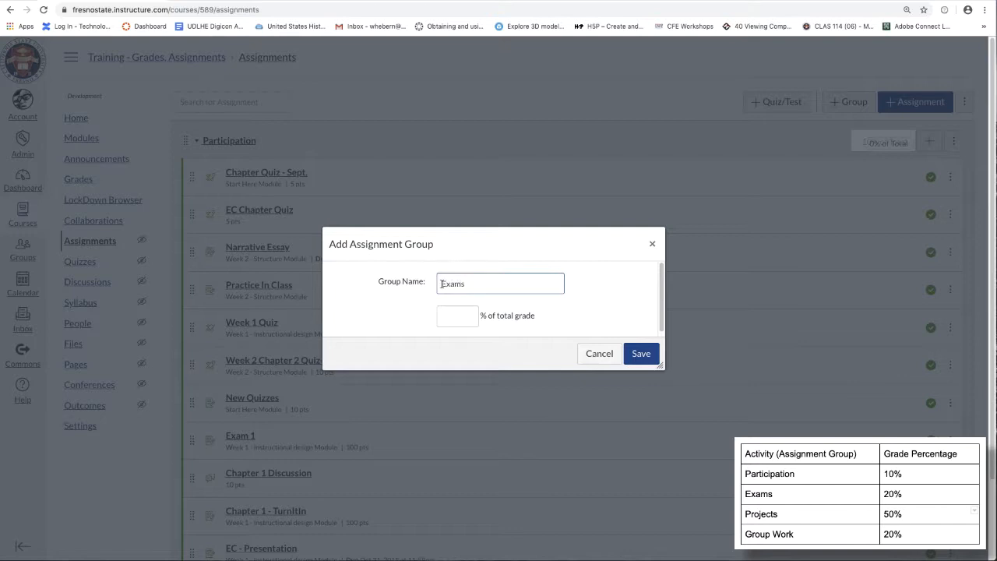
pyautogui.click(459, 315)
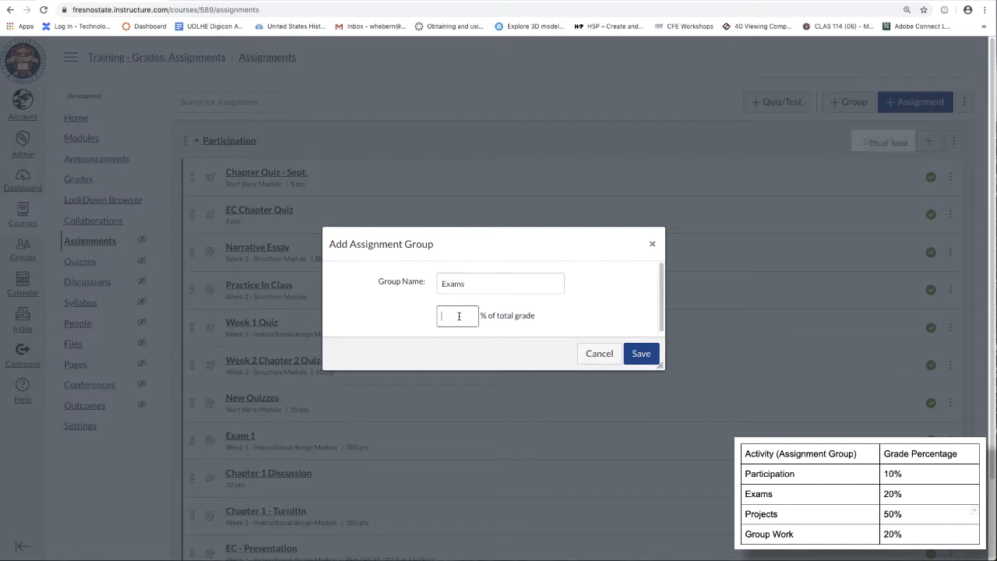
pyautogui.write('20')
pyautogui.click(640, 354)
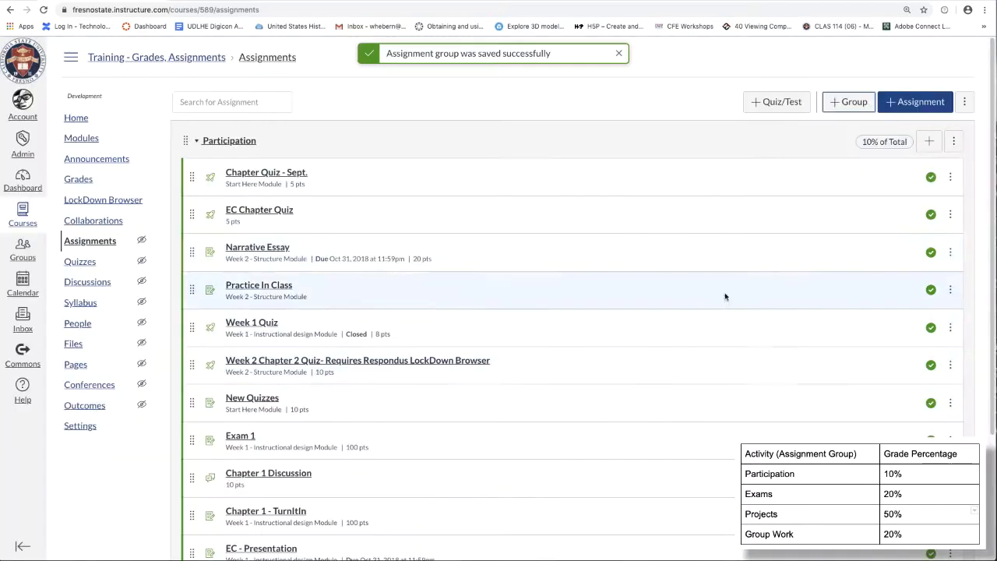
# Step: Add an assignment group named Projects worth 50% of the total grade
pyautogui.click(849, 102)
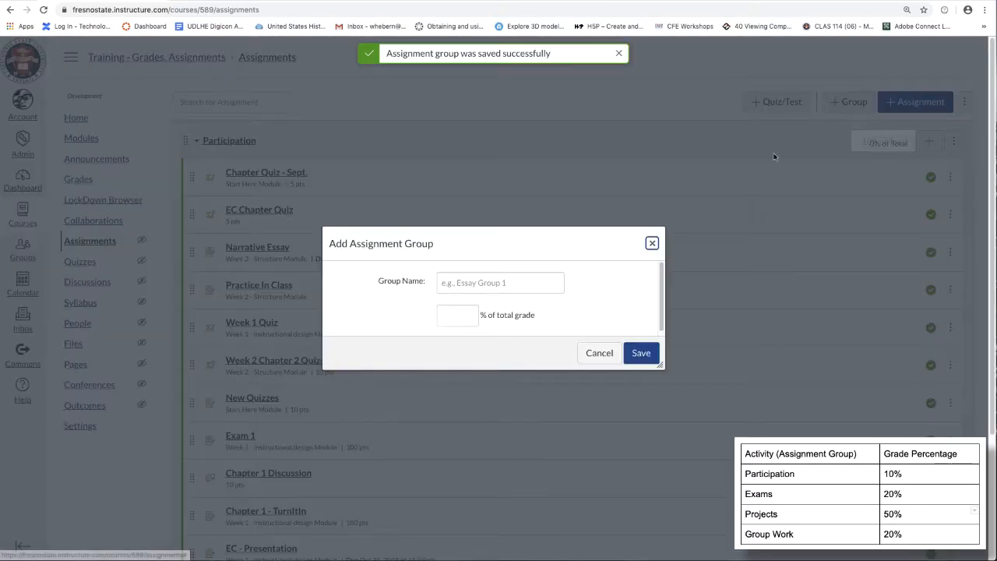
pyautogui.click(509, 281)
pyautogui.write('P')
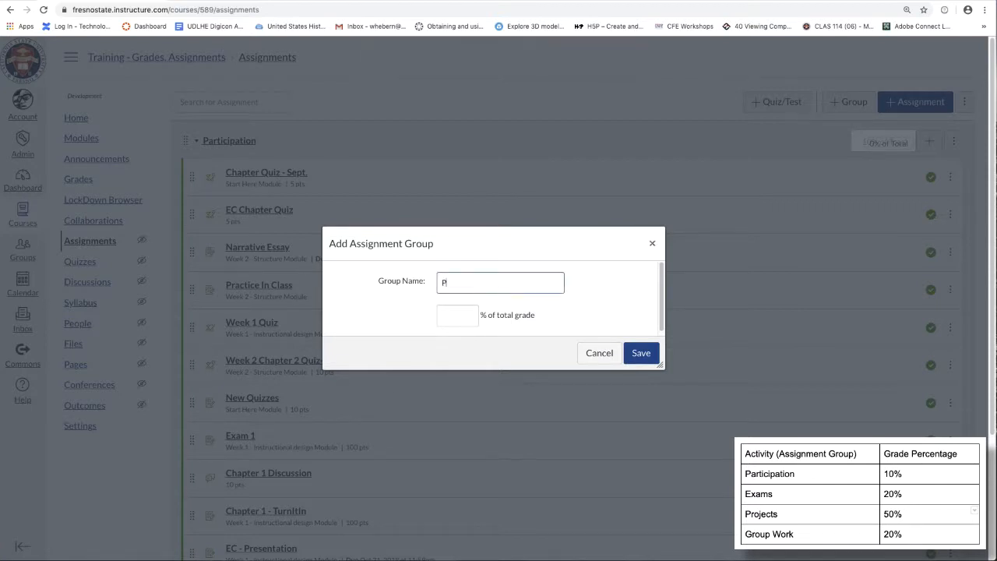
pyautogui.write('rojects')
pyautogui.click(461, 315)
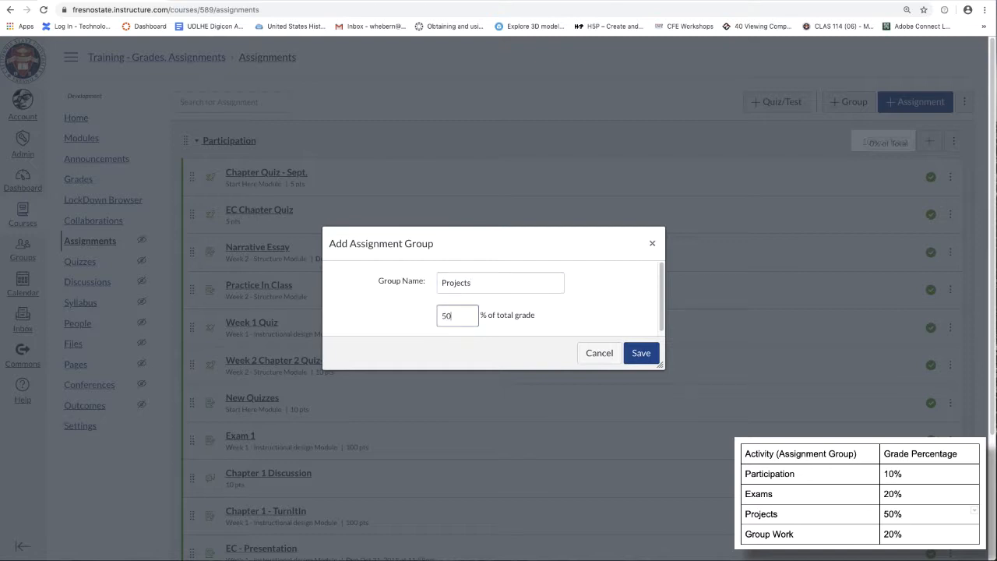
pyautogui.click(642, 353)
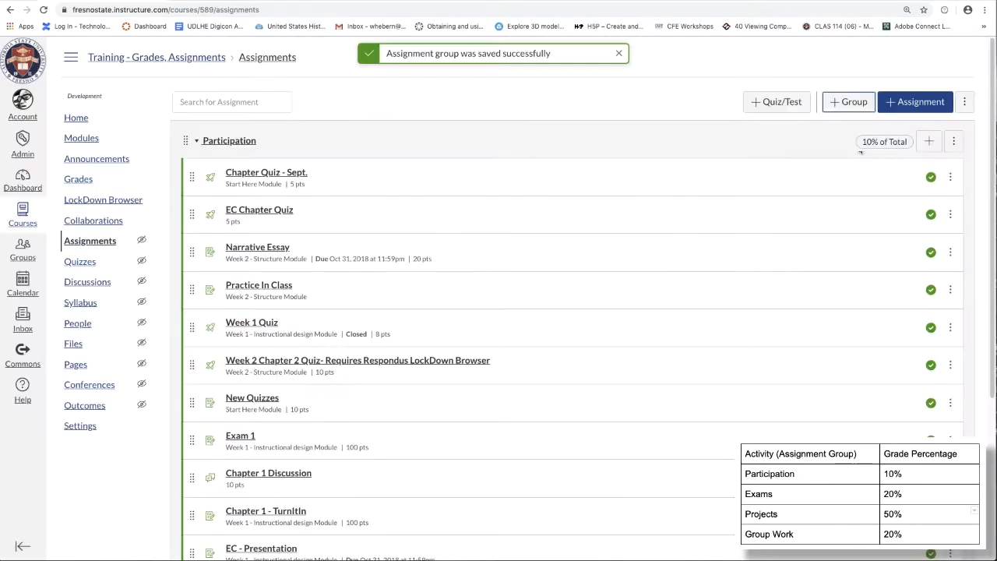
# Step: Add an assignment group named Group Work worth 20% of the total grade
pyautogui.click(851, 102)
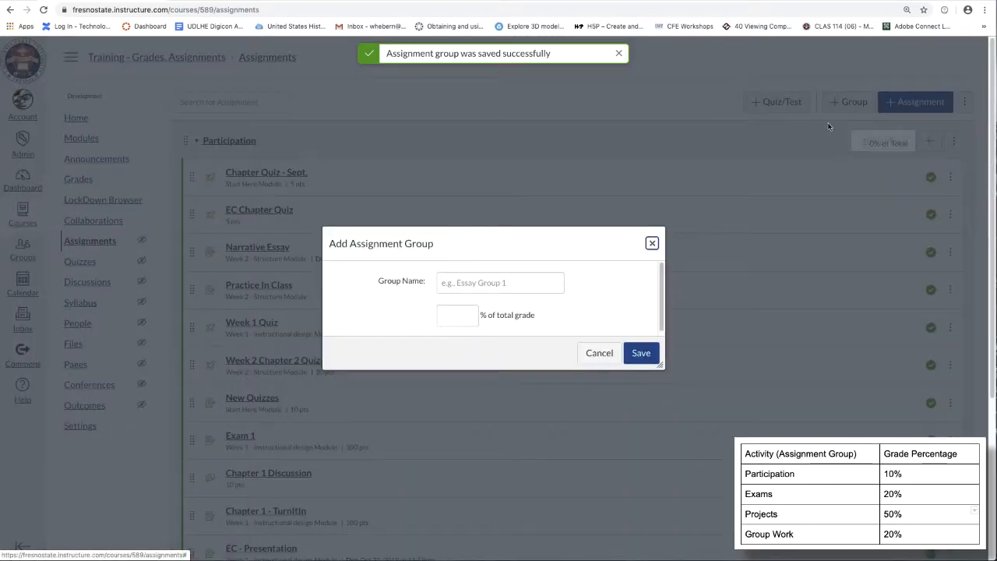
pyautogui.click(471, 284)
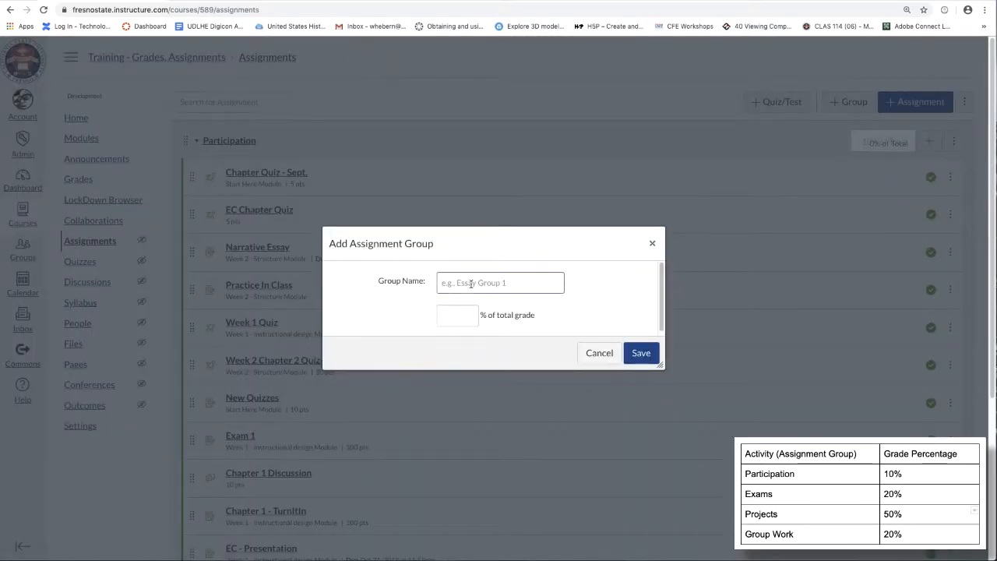
pyautogui.write('Group Work')
pyautogui.click(459, 311)
pyautogui.write('20')
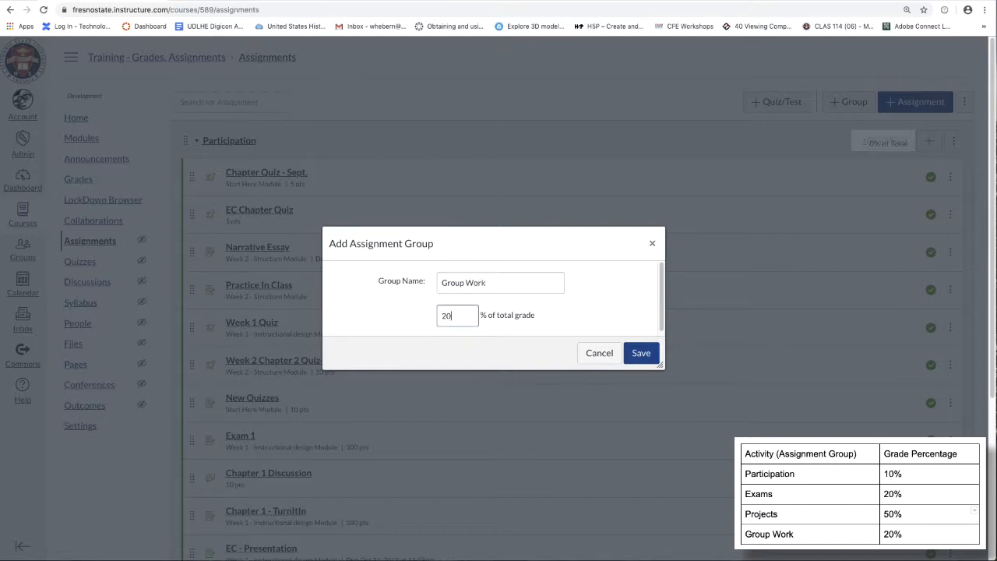
pyautogui.click(645, 352)
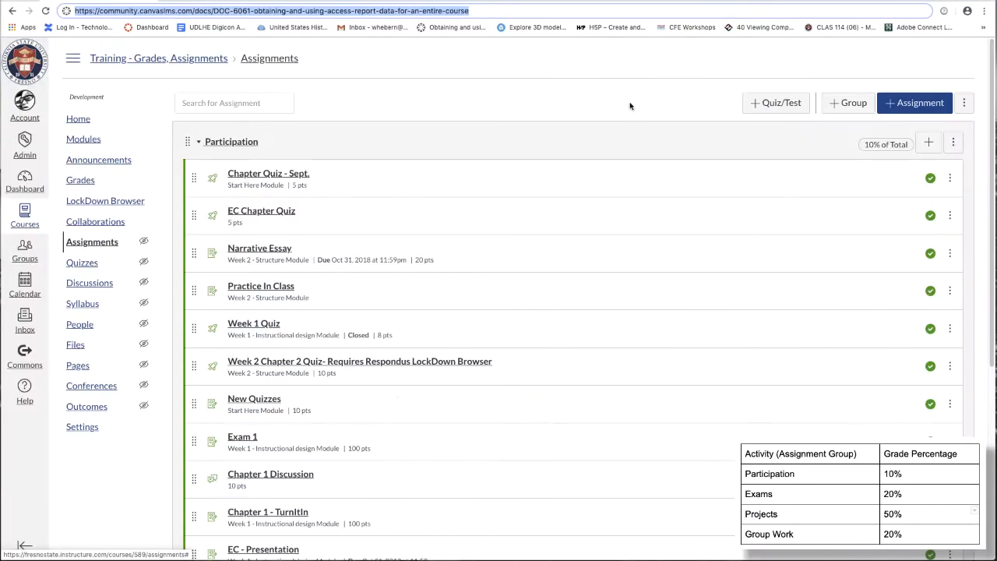
# Step: Review the new assignment groups in the list and their weighted columns in the gradebook
pyautogui.scroll(-3, 658, 117)
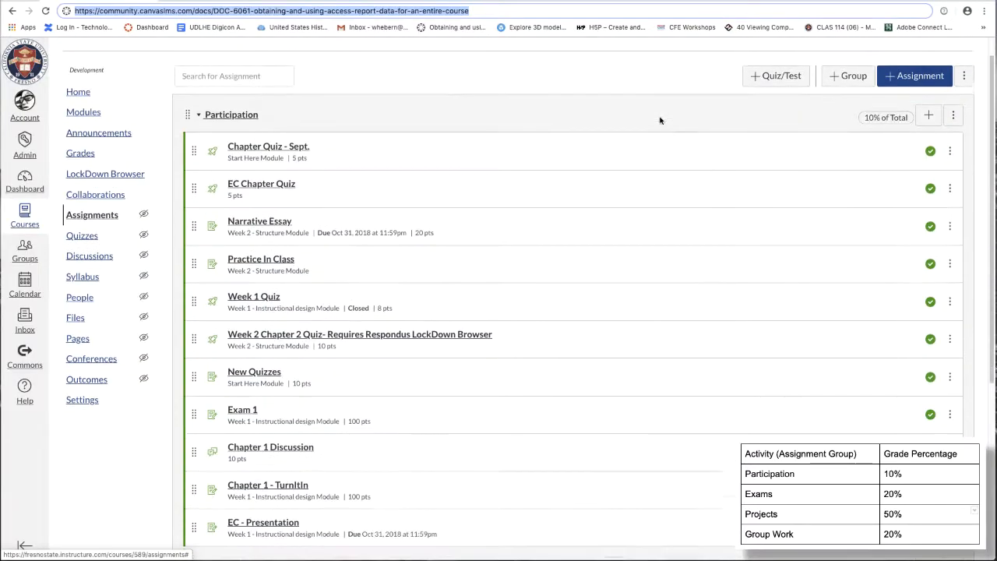
pyautogui.scroll(-4, 659, 120)
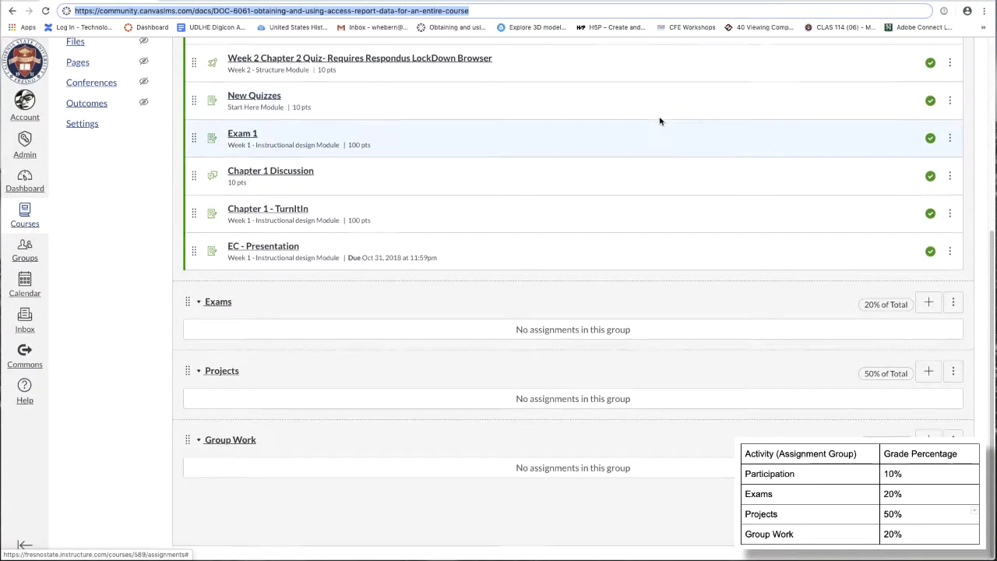
pyautogui.scroll(8, 658, 121)
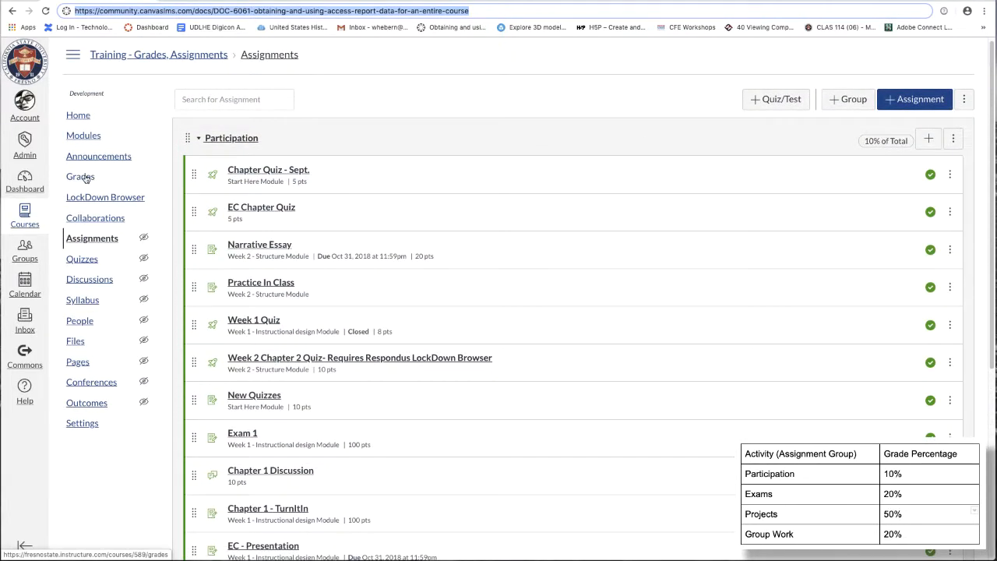
pyautogui.click(82, 178)
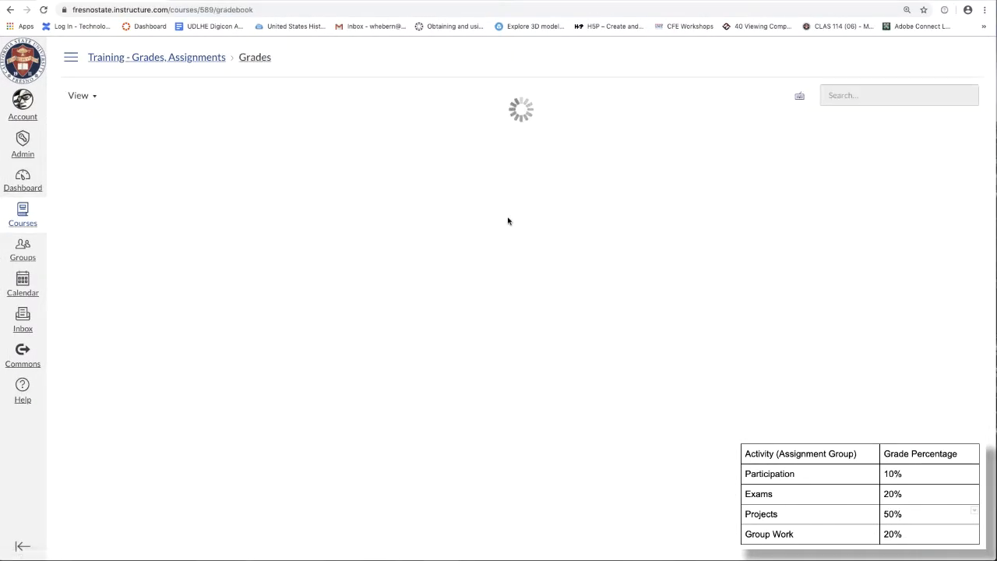
pyautogui.hscroll(1, 639, 247)
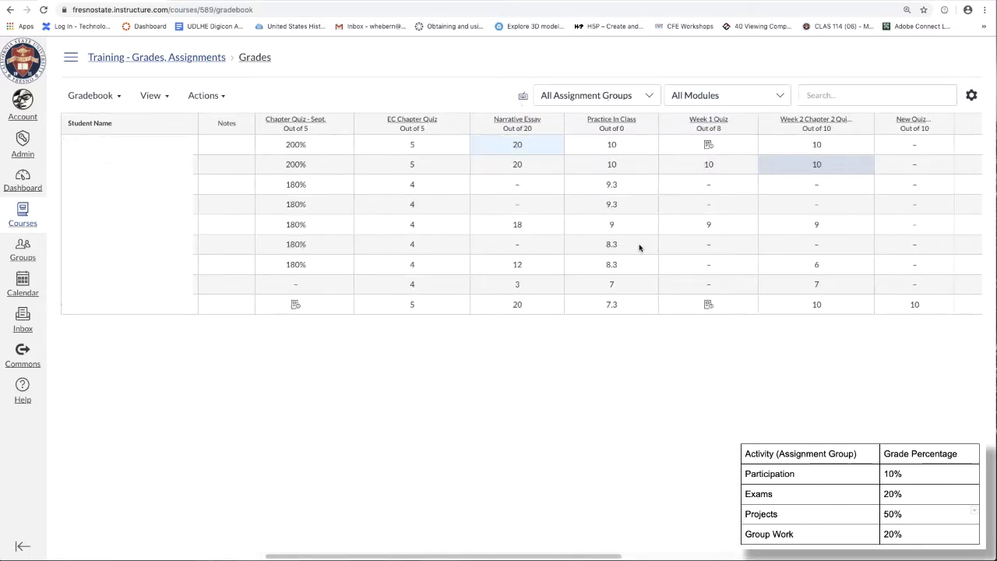
pyautogui.hscroll(10, 640, 248)
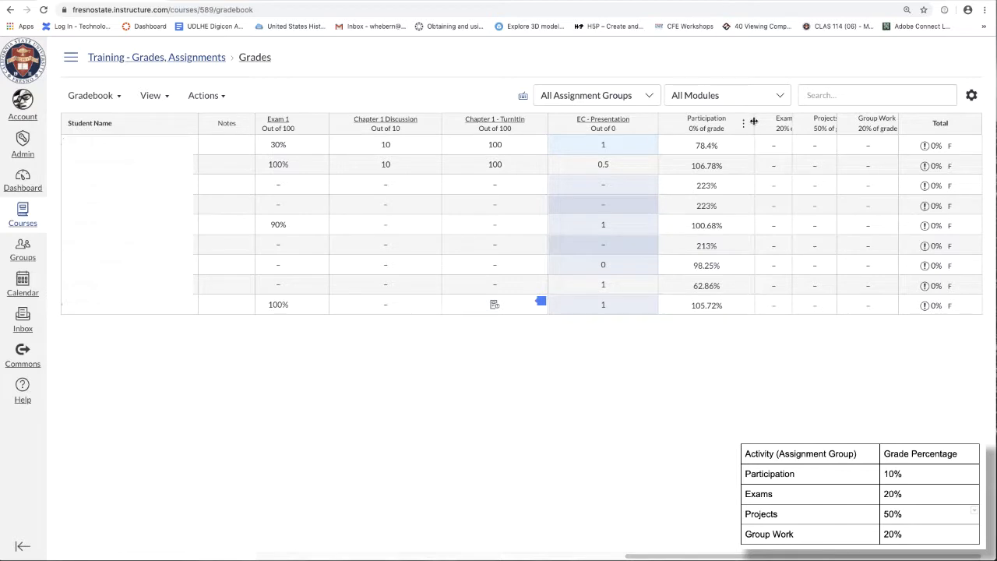
pyautogui.moveTo(754, 121); pyautogui.dragTo(865, 124)
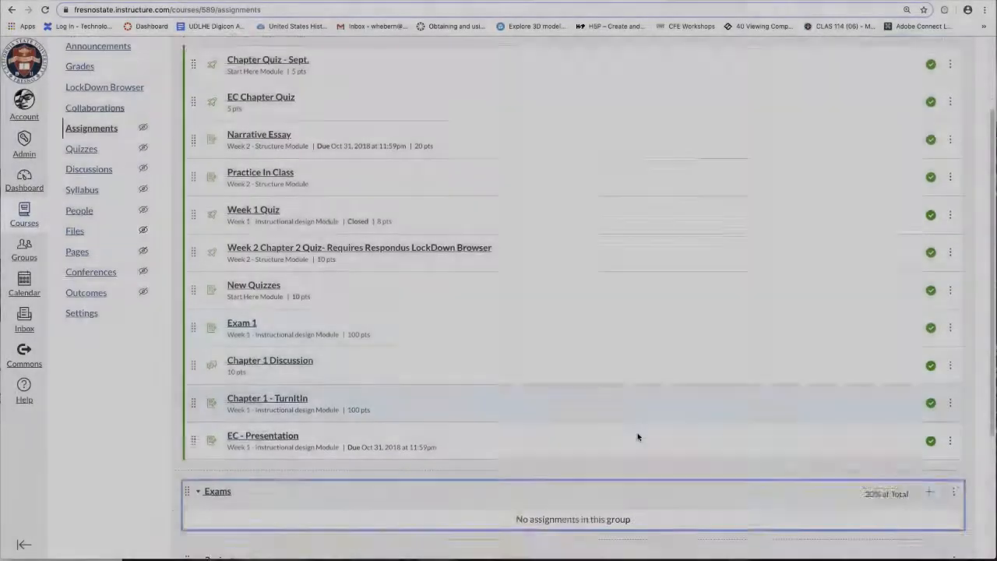
# Step: Move EC - Presentation, Chapter 1 - TurnItIn and Exam 1 into the Exams group
pyautogui.scroll(-2, 636, 436)
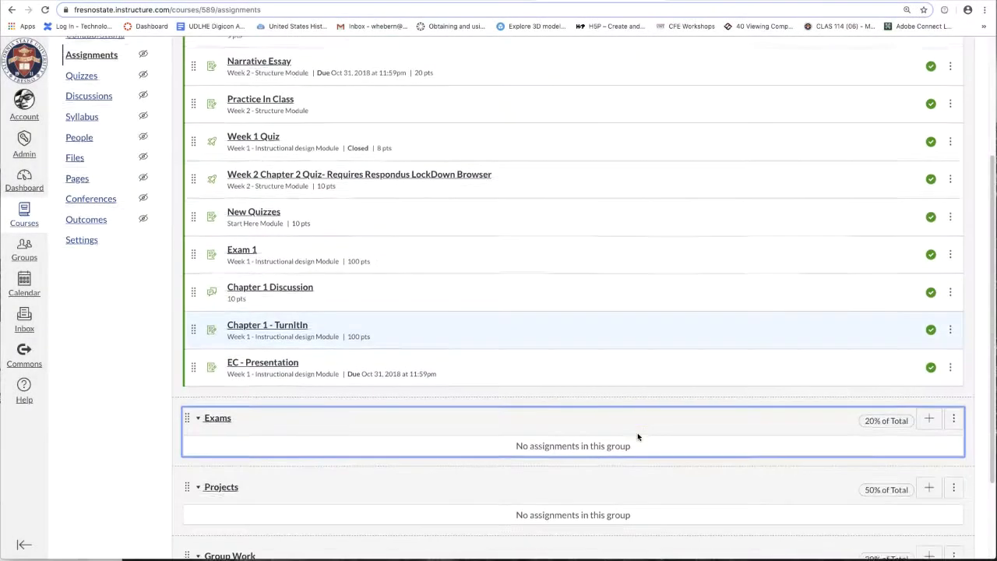
pyautogui.scroll(-2, 637, 436)
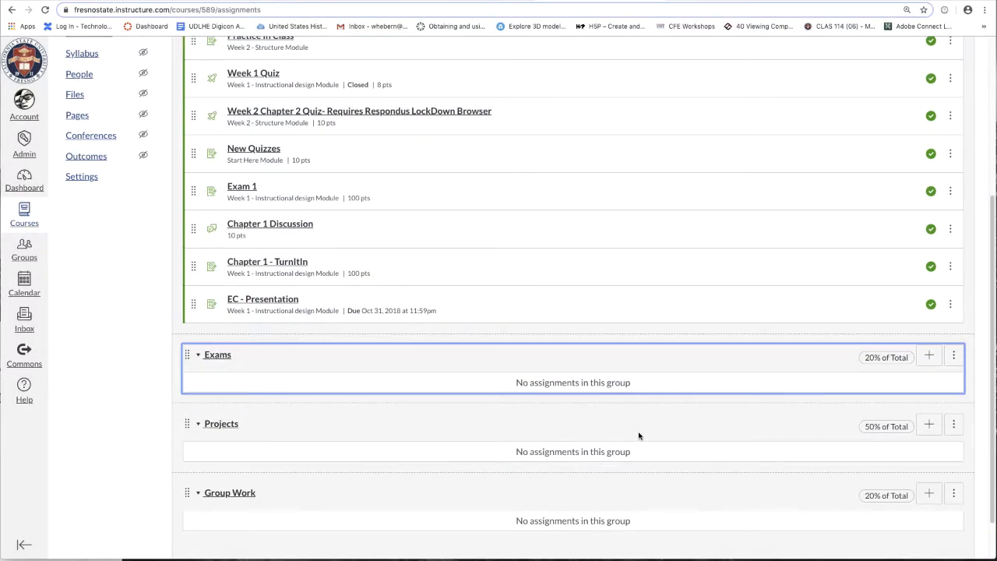
pyautogui.moveTo(194, 304); pyautogui.dragTo(195, 352)
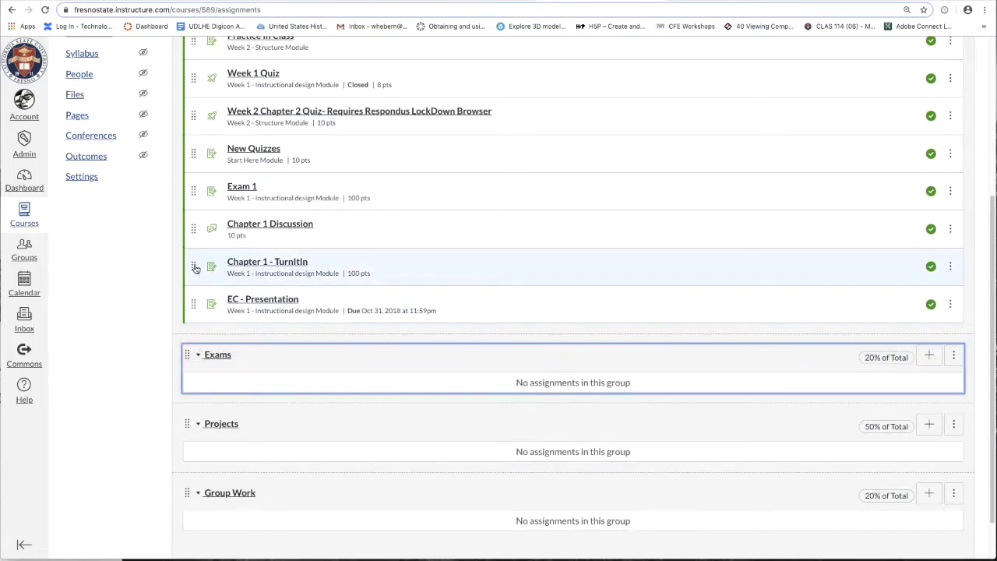
pyautogui.moveTo(194, 304); pyautogui.dragTo(193, 348)
pyautogui.moveTo(194, 265); pyautogui.dragTo(192, 363)
pyautogui.moveTo(194, 234); pyautogui.dragTo(196, 424)
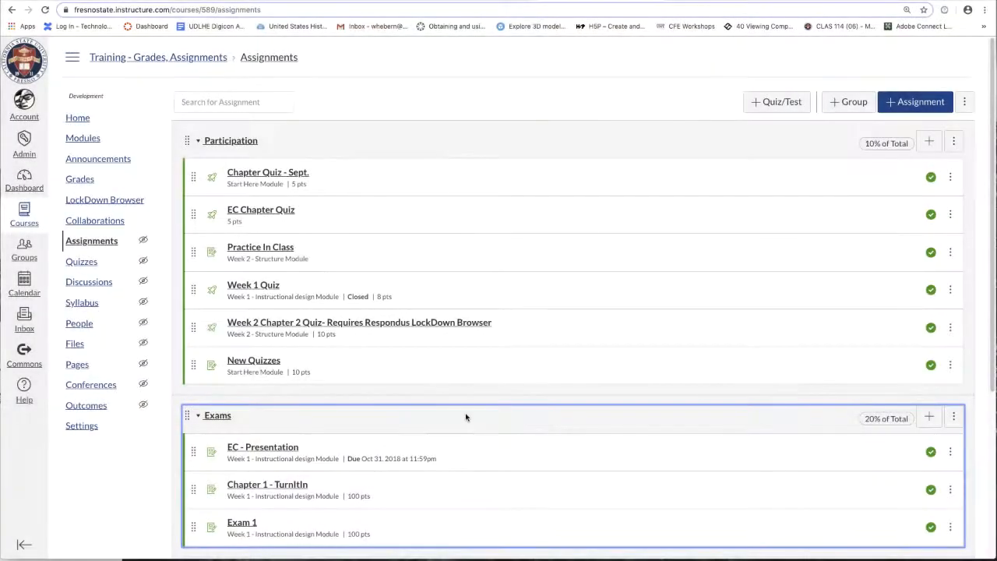